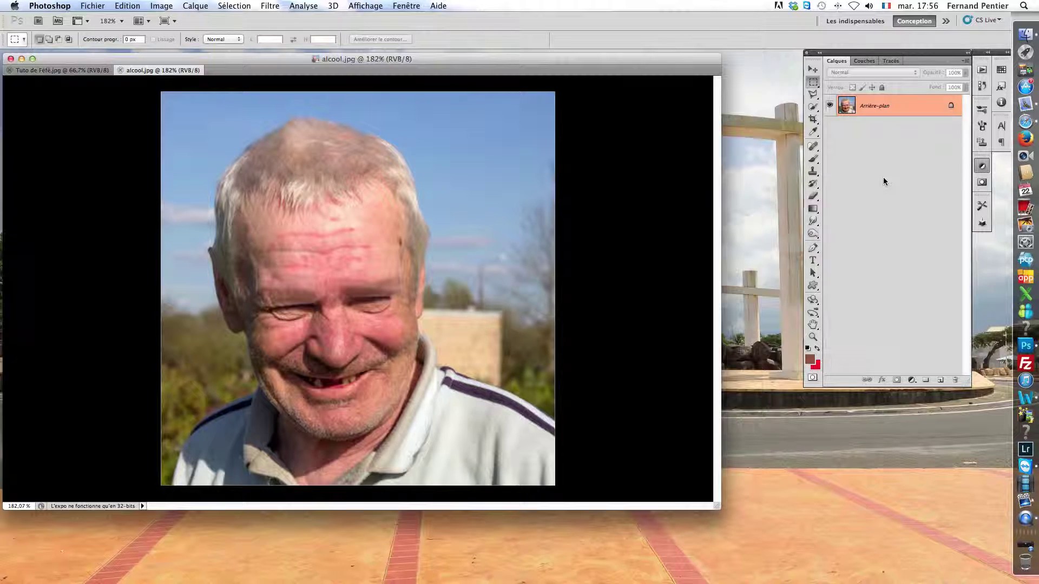
- Duplicate the background layer of the portrait and hide the original Arrière-plan layer
key("super+j")
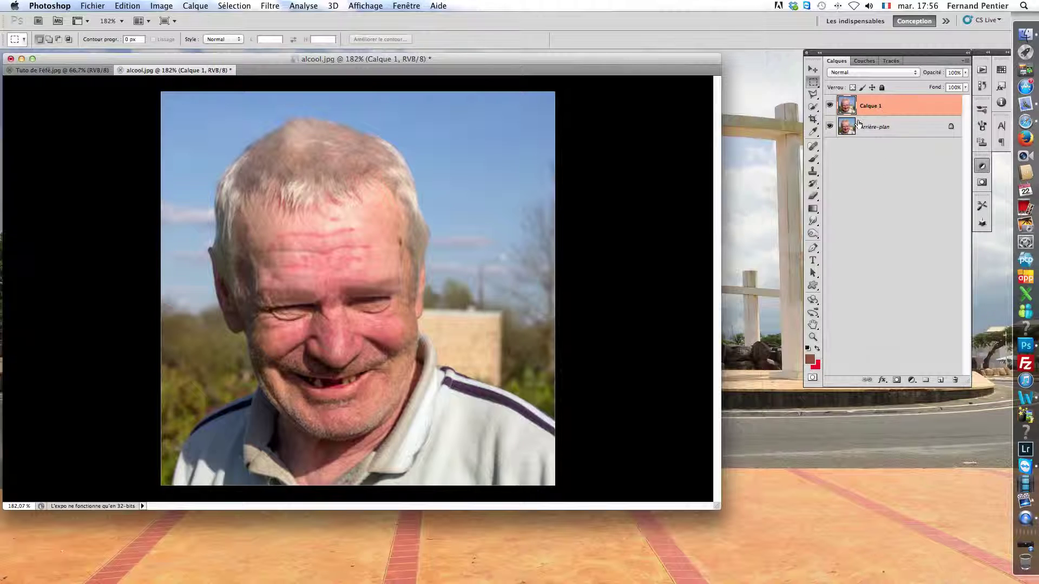
left_click(828, 130)
- Add a Teinte/Saturation adjustment layer above Calque 1 and show its settings
left_click(911, 381)
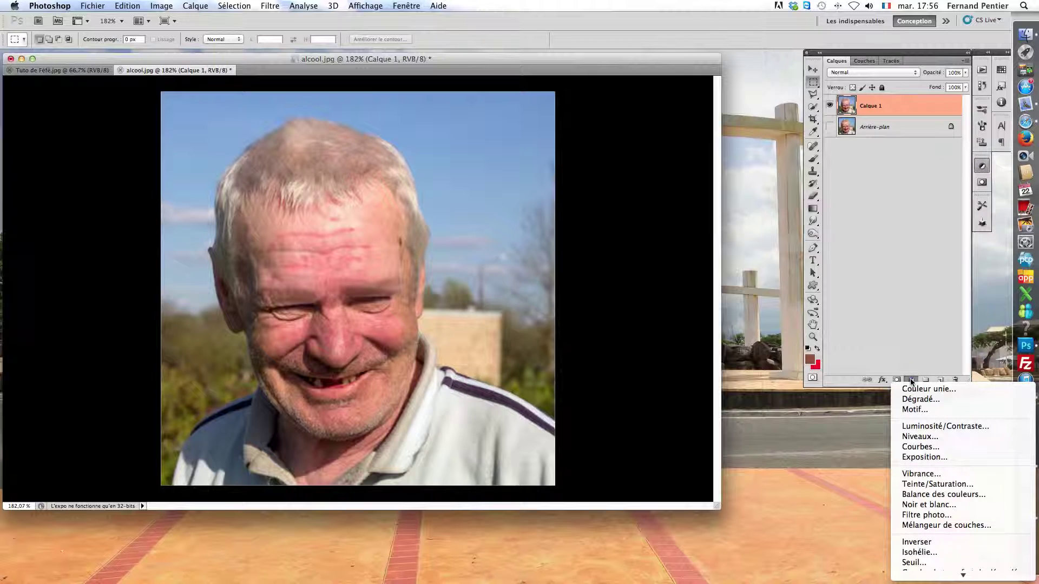
left_click(933, 484)
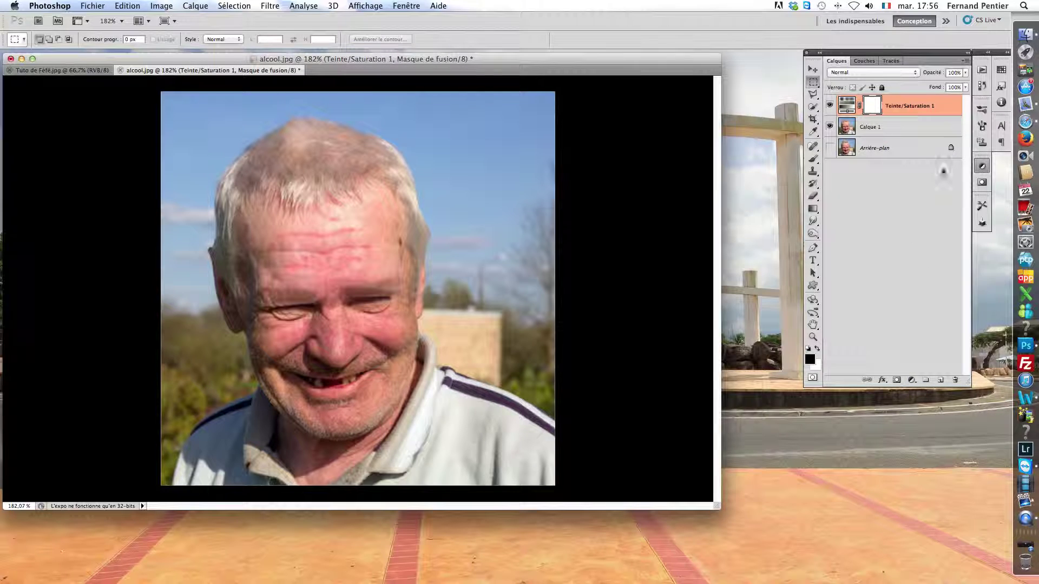
left_click(981, 167)
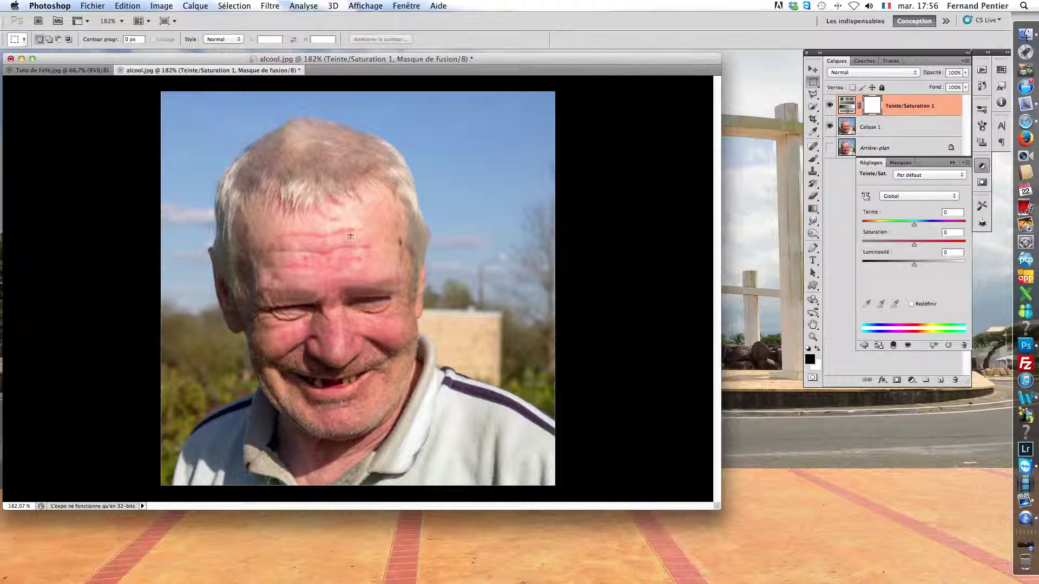
- Restrict the Teinte/Saturation adjustment to the Rouges colour range
left_click(914, 196)
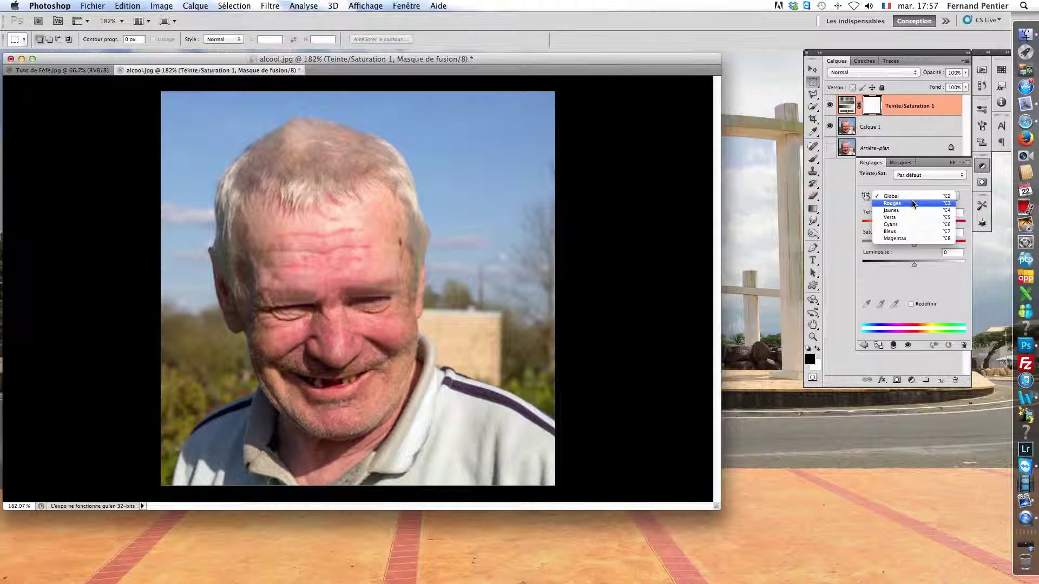
left_click(913, 203)
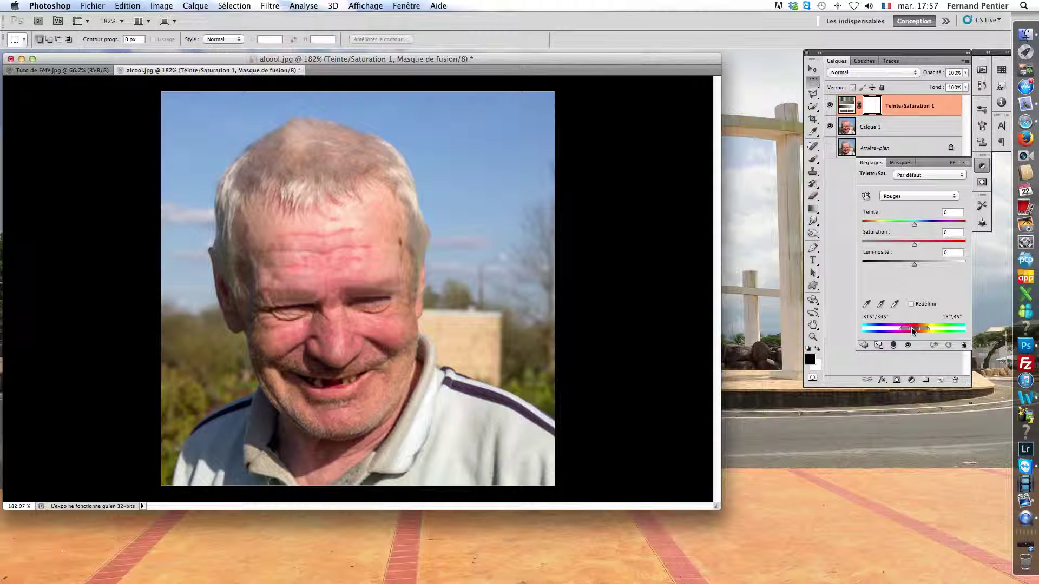
left_click(925, 195)
left_click(916, 184)
left_click(924, 197)
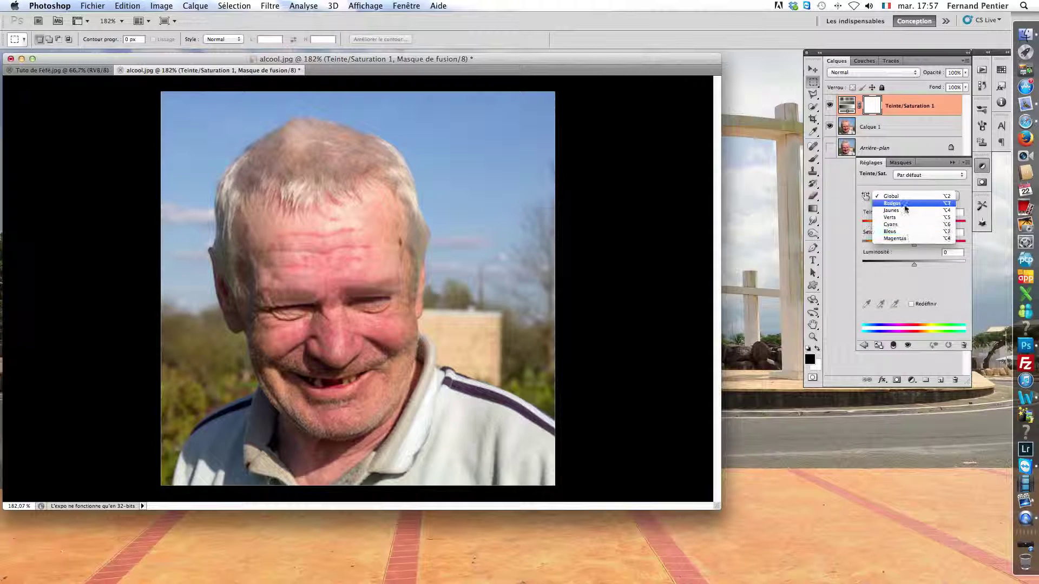
left_click(905, 203)
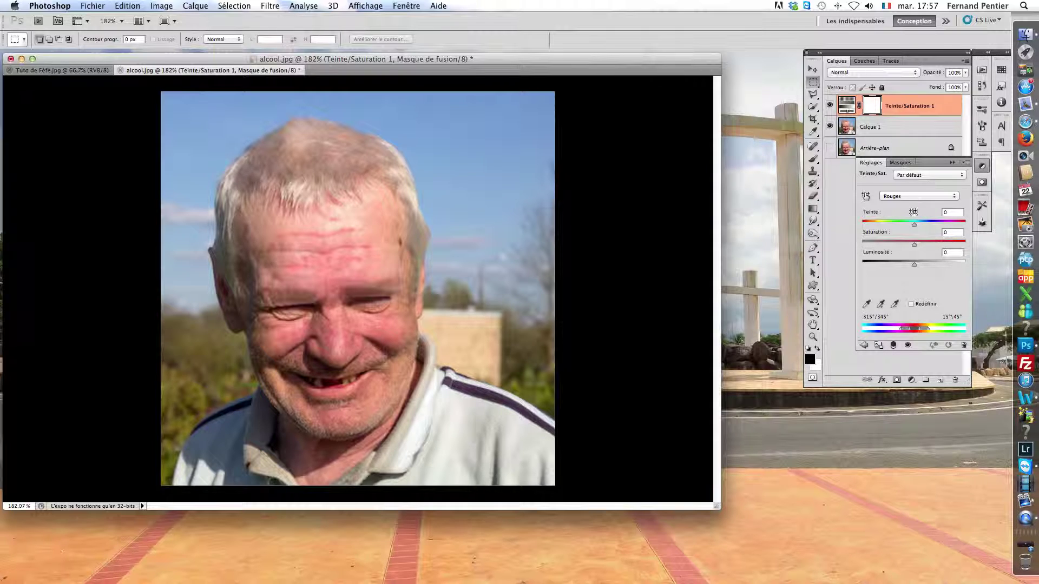
- Sample the reddened skin on the forehead with the adjustment's eyedropper to centre the Rouges range on it
left_click(882, 304)
left_click(866, 304)
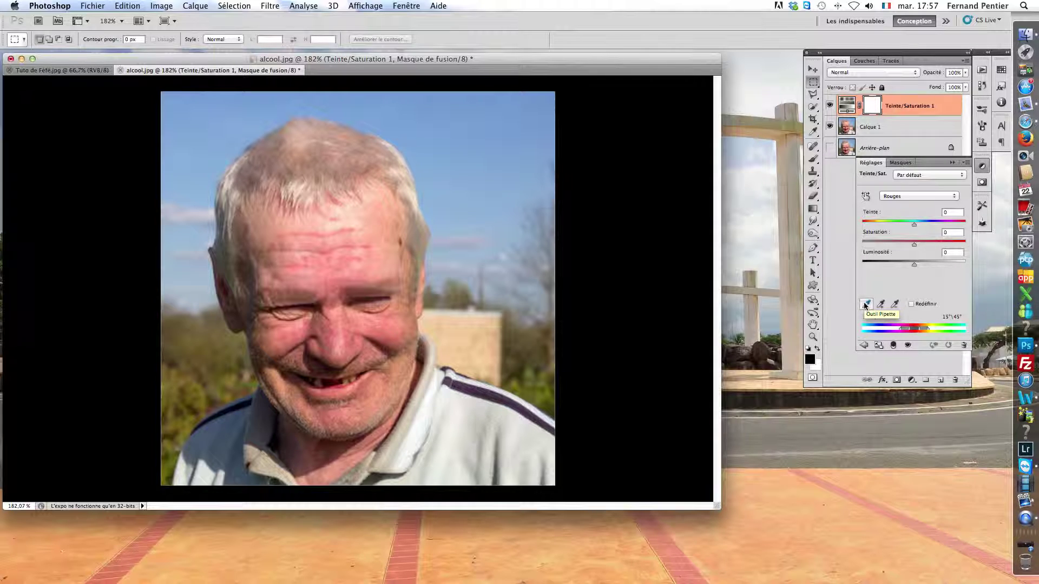
left_click(865, 304)
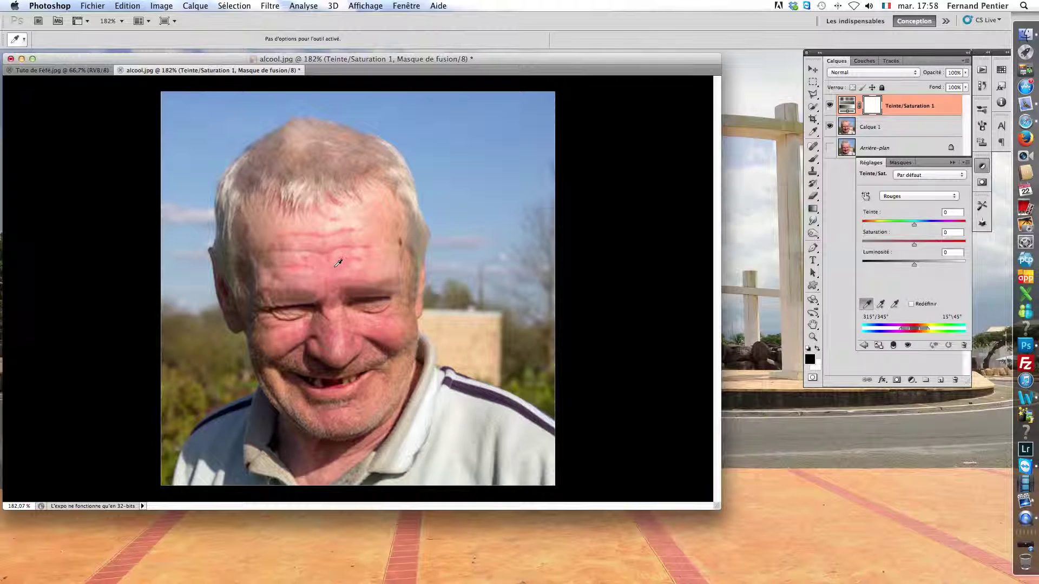
left_click(299, 264)
left_click_drag(912, 330, 911, 337)
key("super+z")
key("super+z")
key("super+z")
- Subtract the normal skin tone at the side of the forehead from the Rouges range with the subtracting eyedropper
left_click(895, 305)
left_click(387, 207)
left_click_drag(914, 331, 920, 332)
key("super+z")
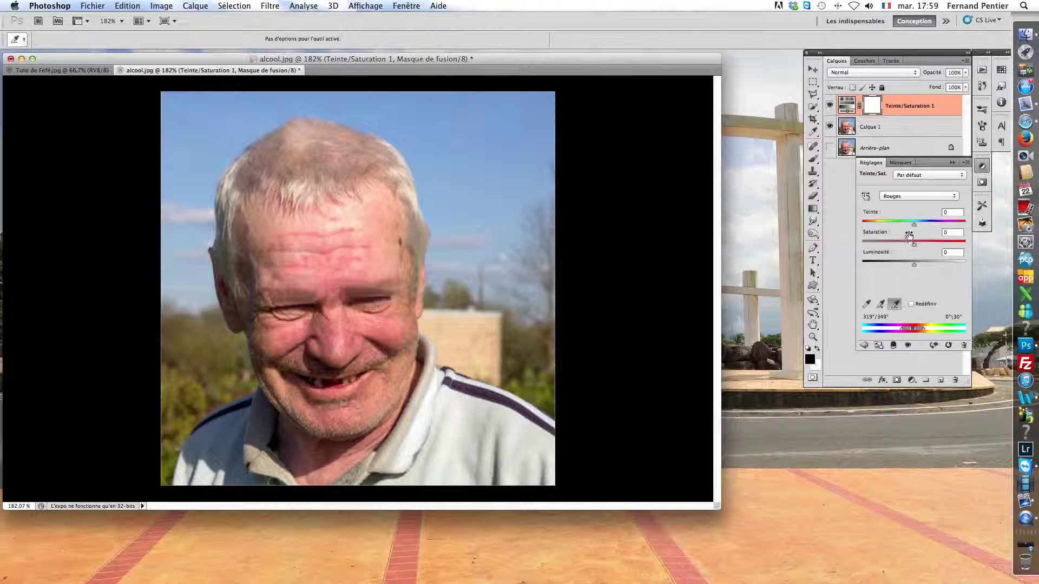
- Set Teinte to -180 to expose the affected areas and narrow the upper limits of the Rouges range to 0°\14°
left_click_drag(917, 222, 849, 223)
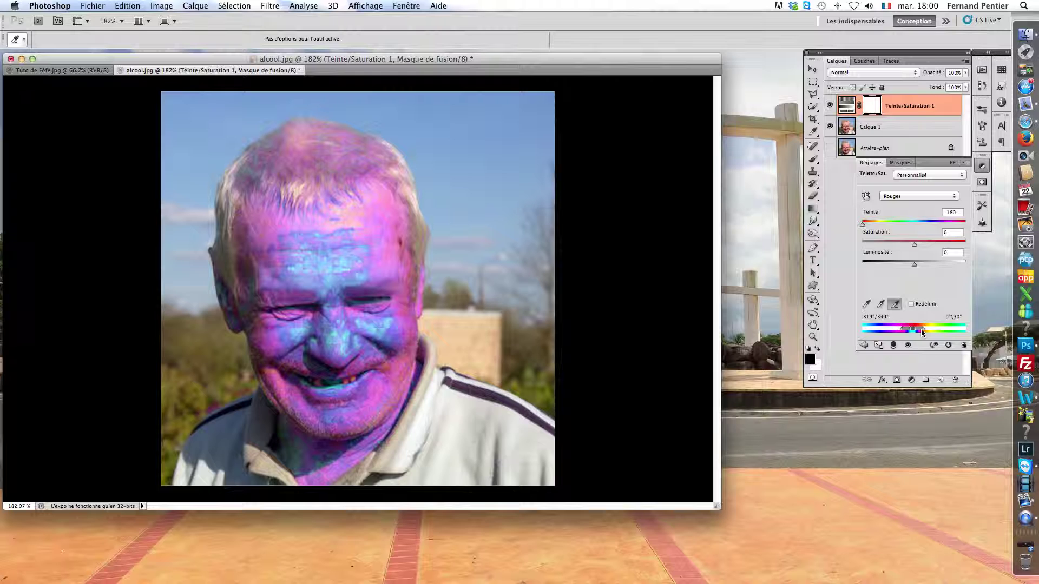
left_click_drag(924, 331, 916, 329)
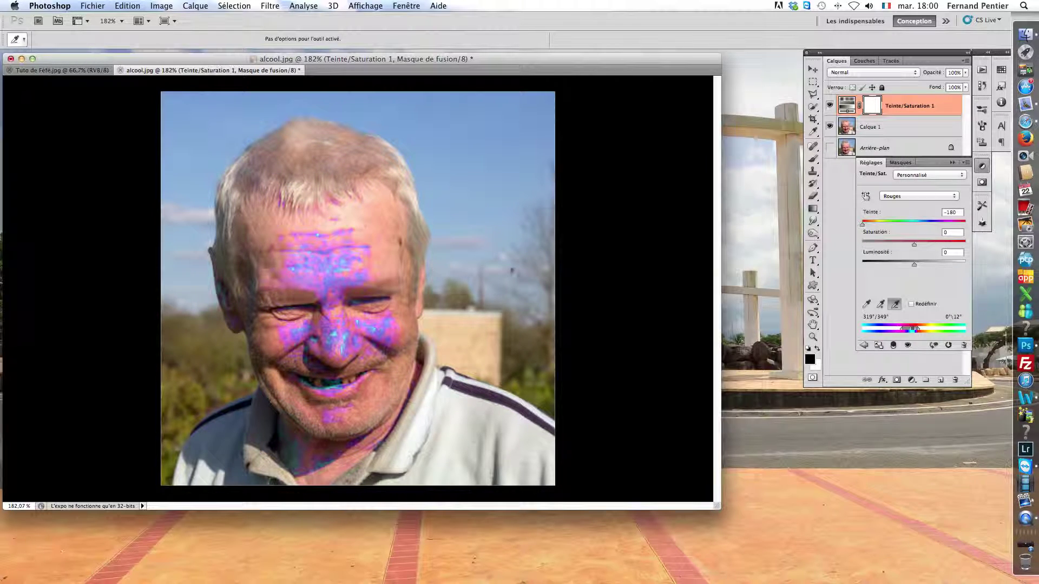
left_click_drag(921, 329, 918, 329)
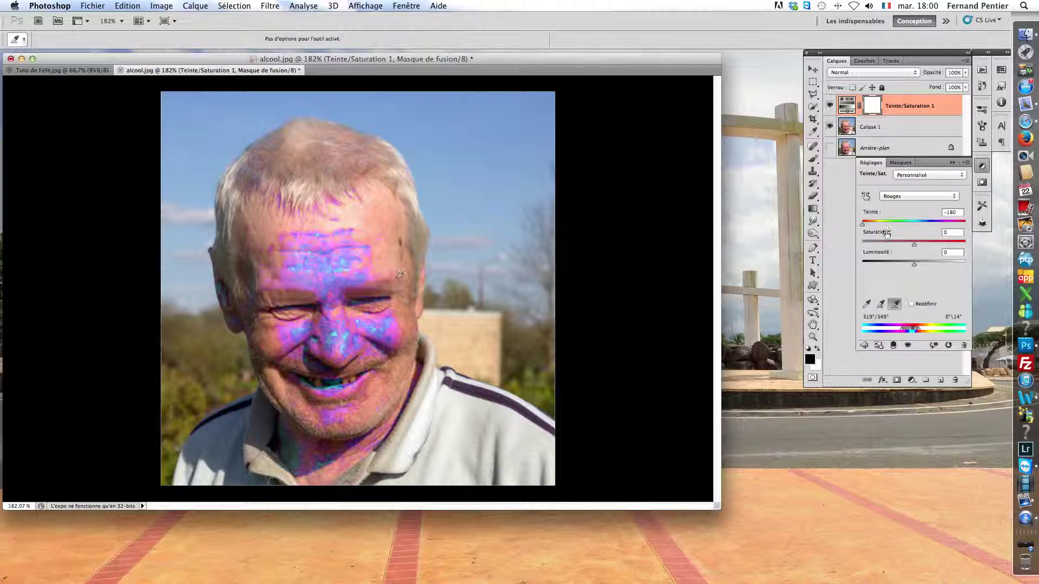
- Reset the Teinte of the Rouges to 0, and shift it to +15 to neutralise the facial redness
left_click(956, 212)
type("0")
key("Return")
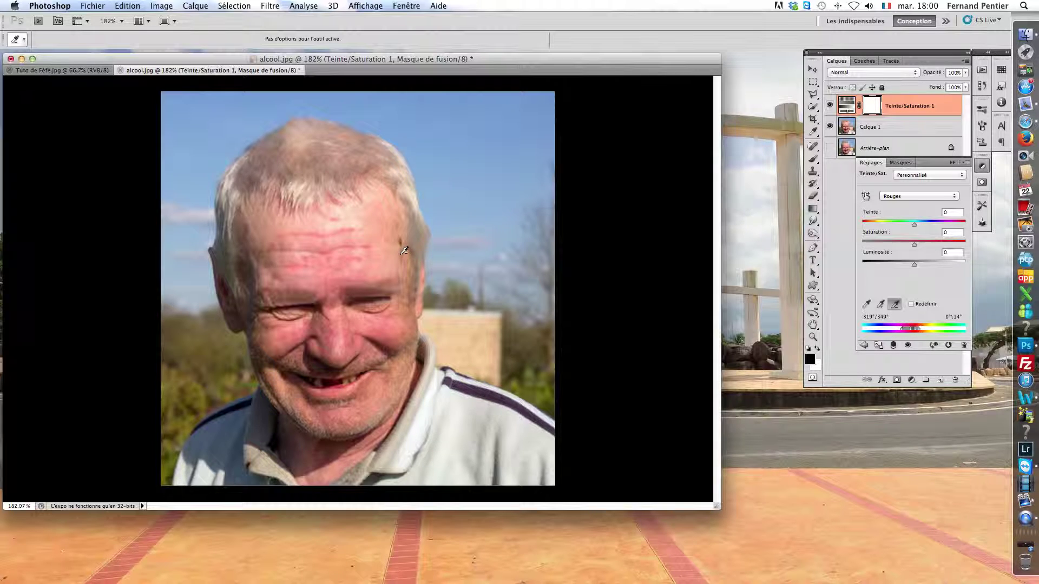
scroll(358, 288, "down", 3)
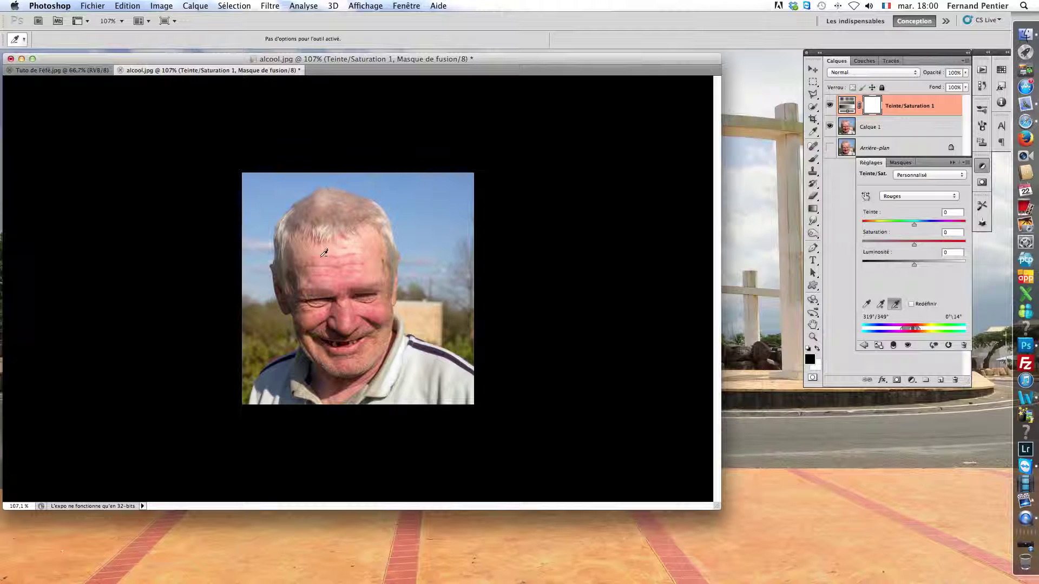
scroll(363, 318, "up", 3)
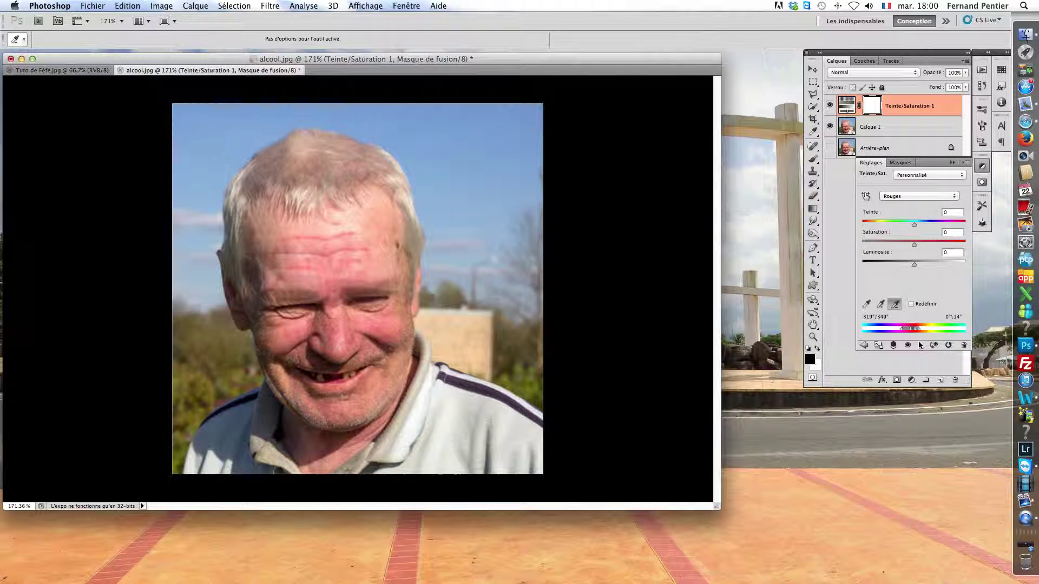
left_click(916, 227)
left_click_drag(917, 227, 922, 224)
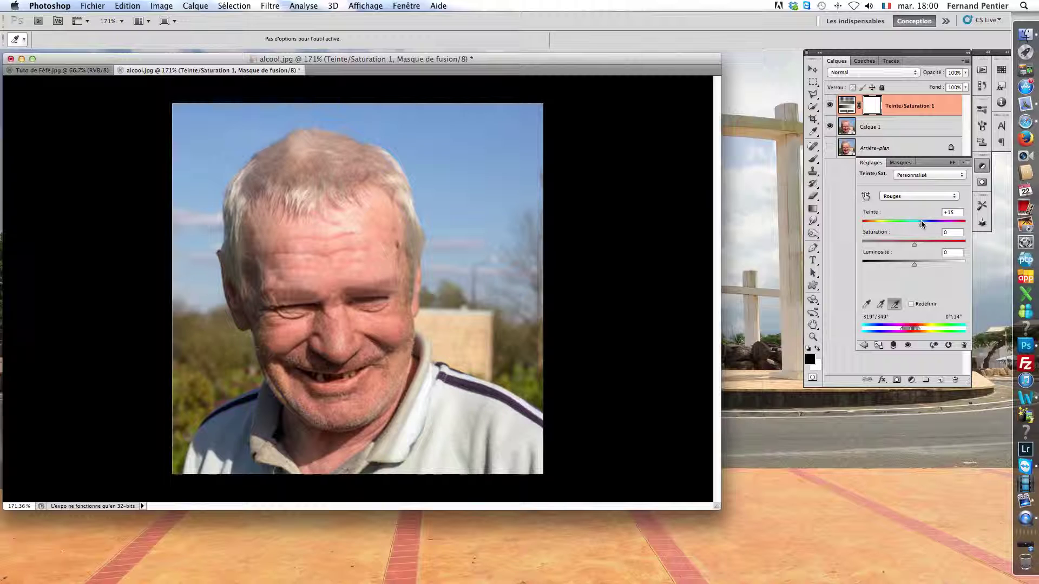
- Close the adjustment settings and toggle the Teinte/Saturation 1 layer's visibility to compare the face before and after
left_click(830, 248)
left_click(830, 247)
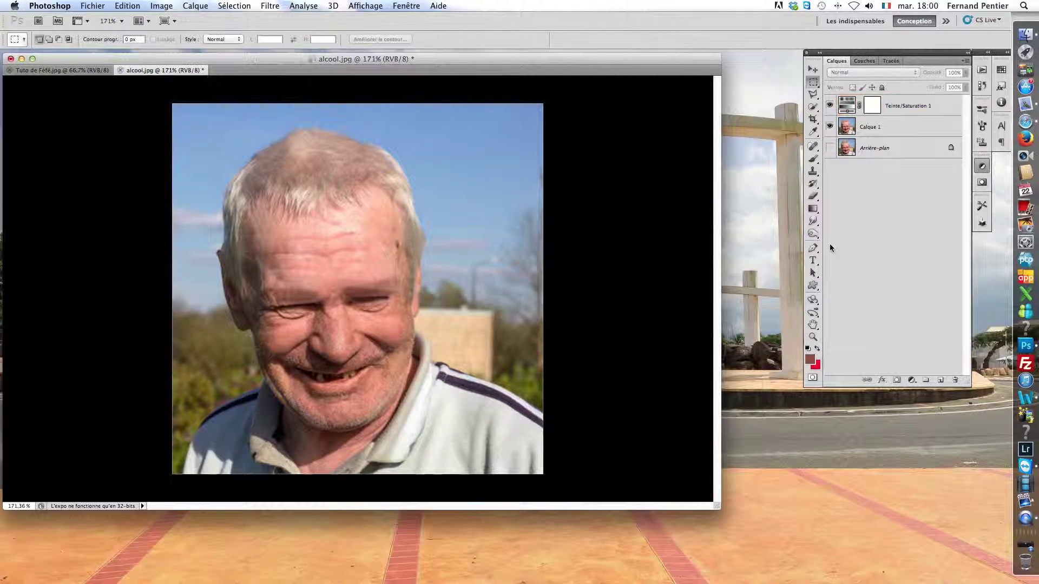
left_click(830, 106)
left_click(831, 106)
- Show the Tuto de Féfé.jpg document and switch to QuickTime Player
left_click(57, 71)
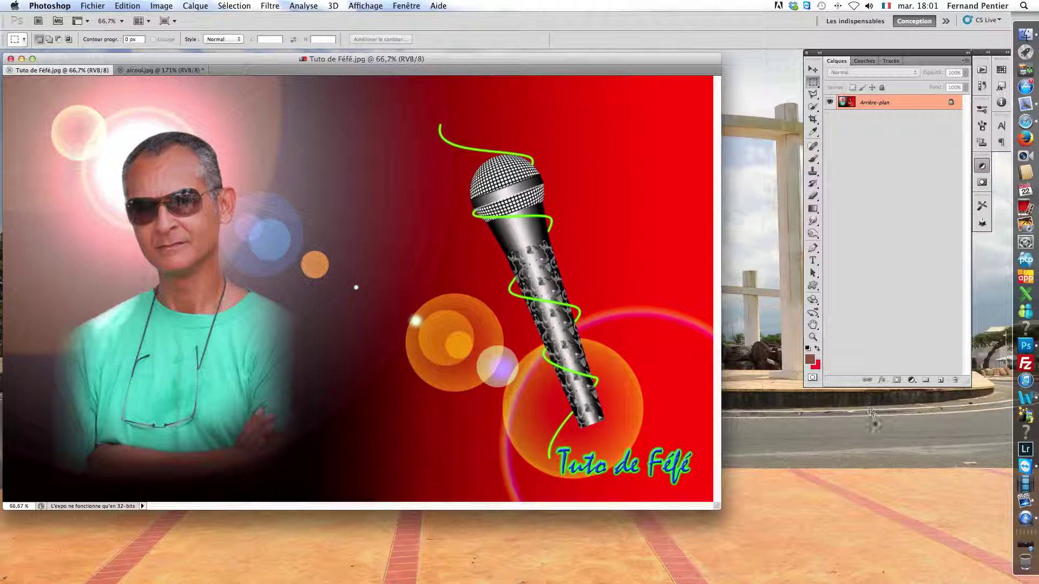
left_click(930, 569)
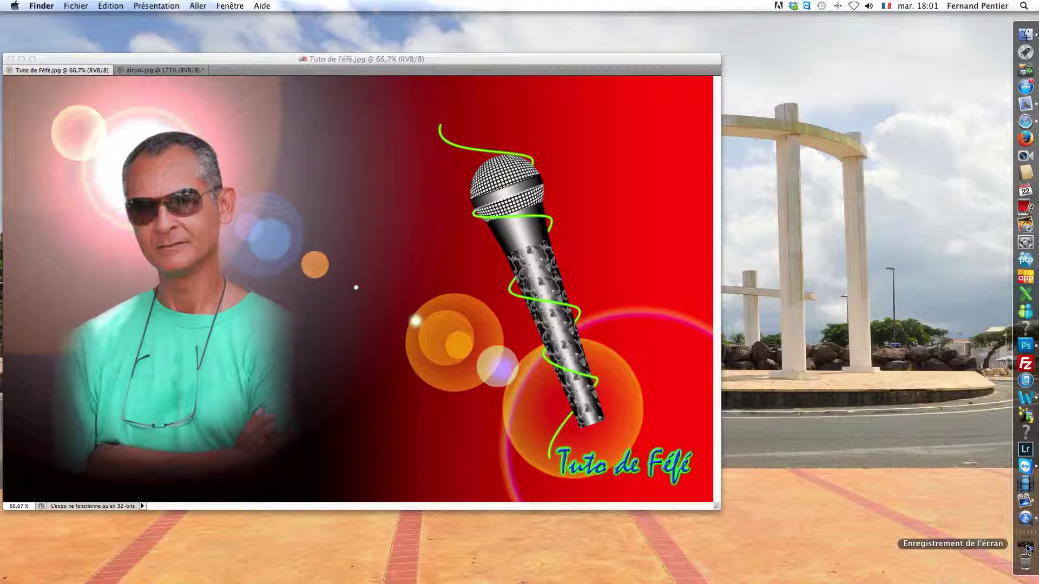
left_click(1026, 549)
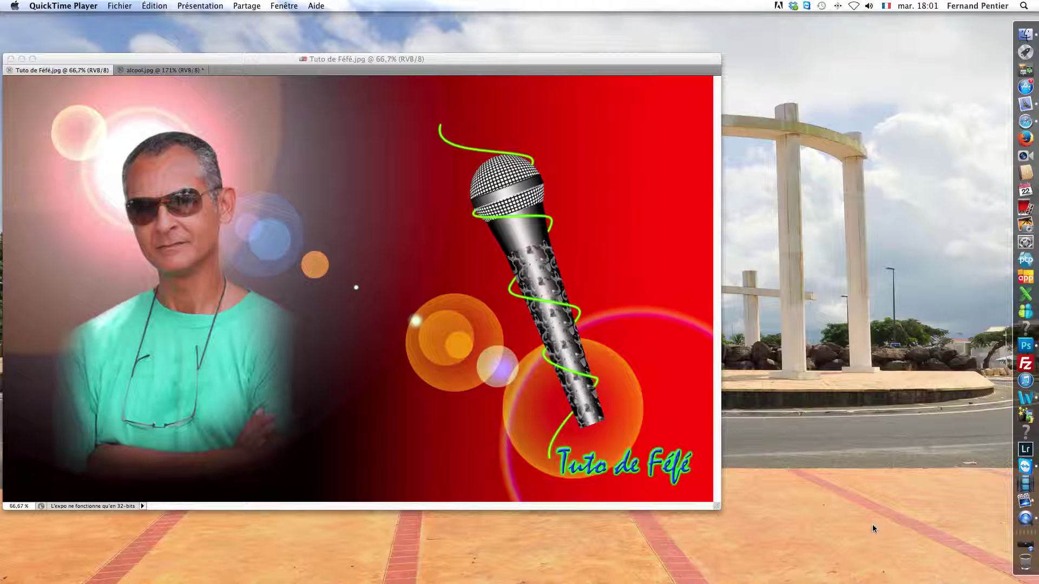